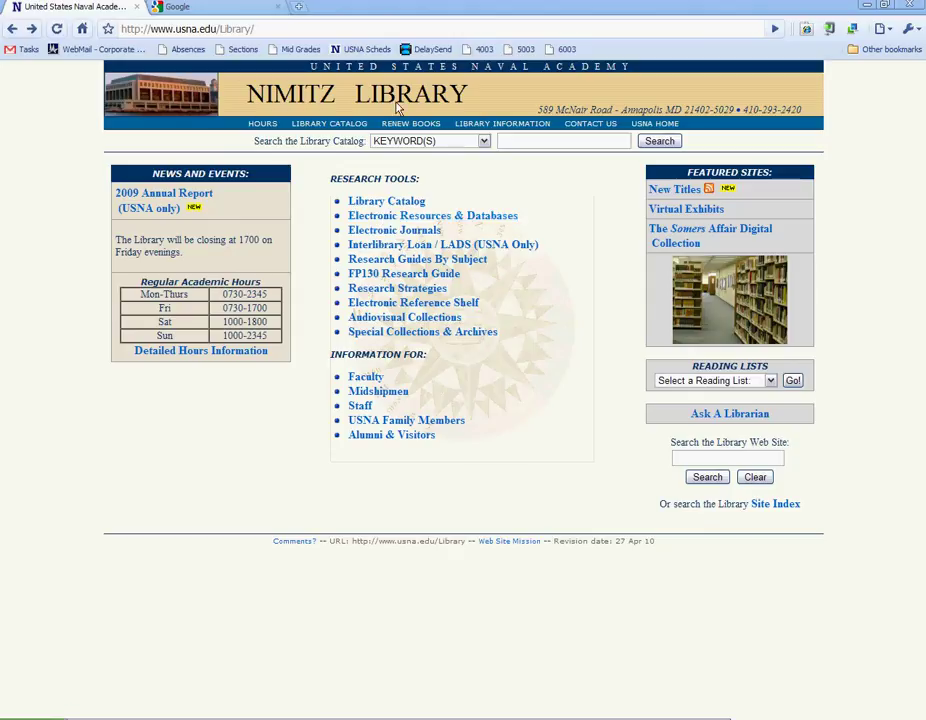
Open Lexis-Nexis Academic from the L section of the library's Electronic Resources & Databases list.
left_click(427, 219)
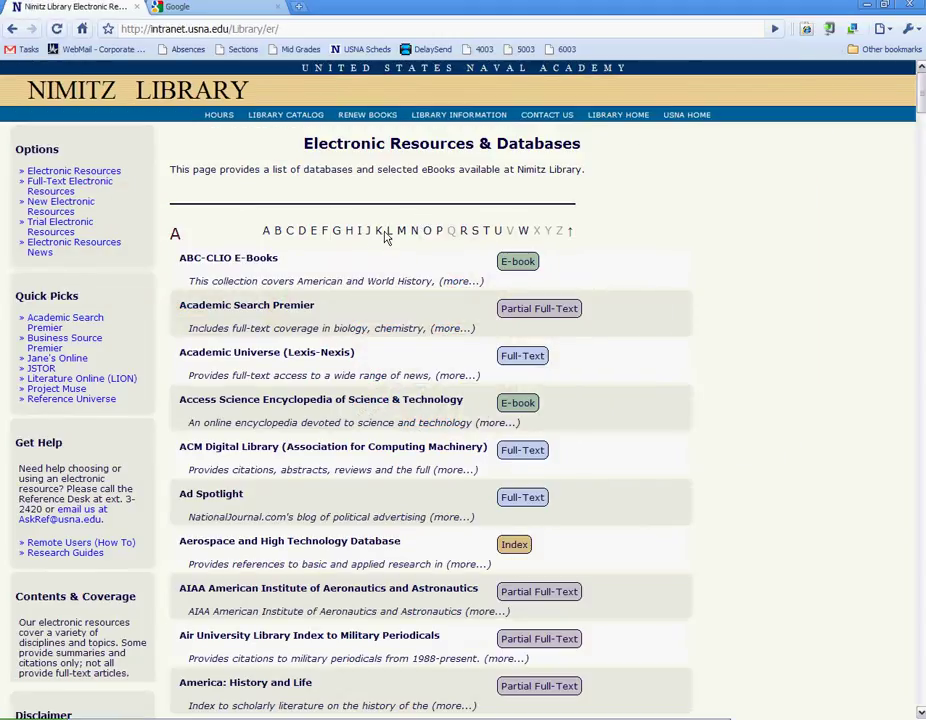
left_click(388, 233)
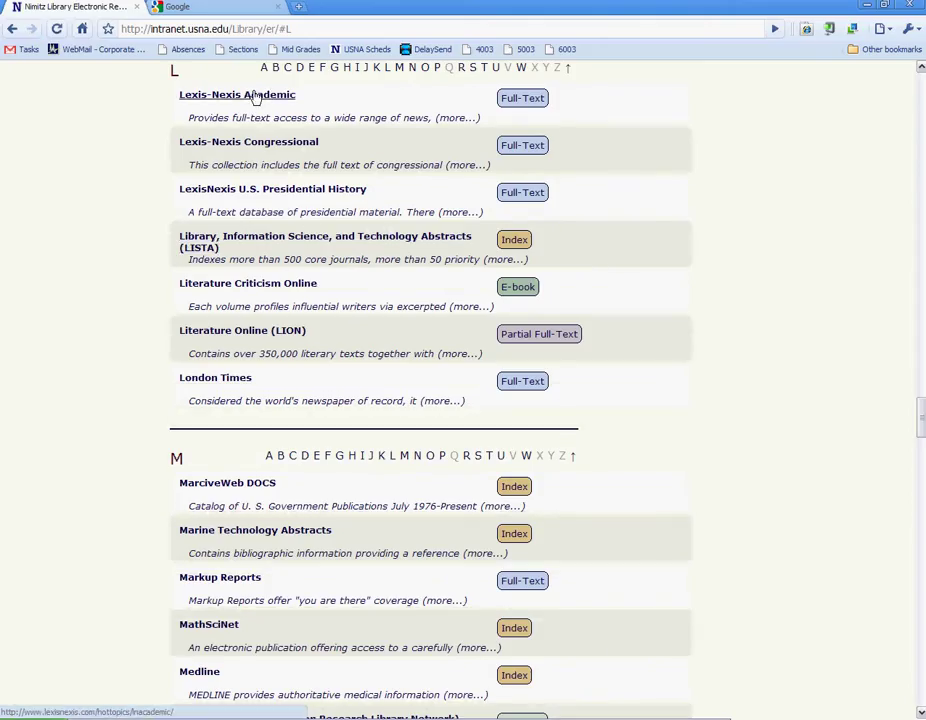
left_click(254, 99)
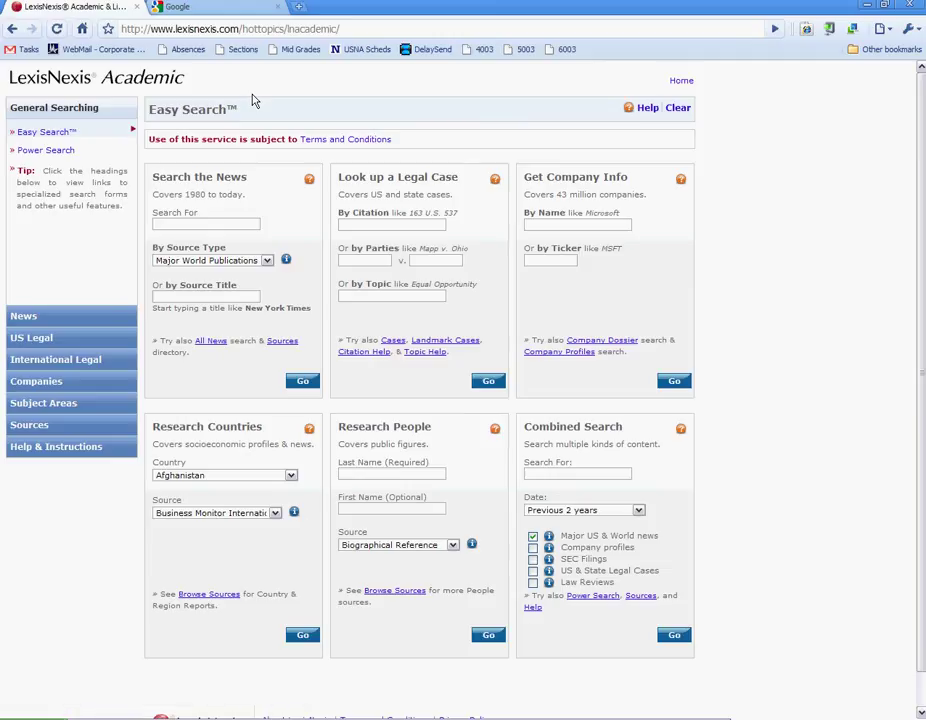
Start a Power Search and limit its source type to US Law Reviews.
left_click(46, 151)
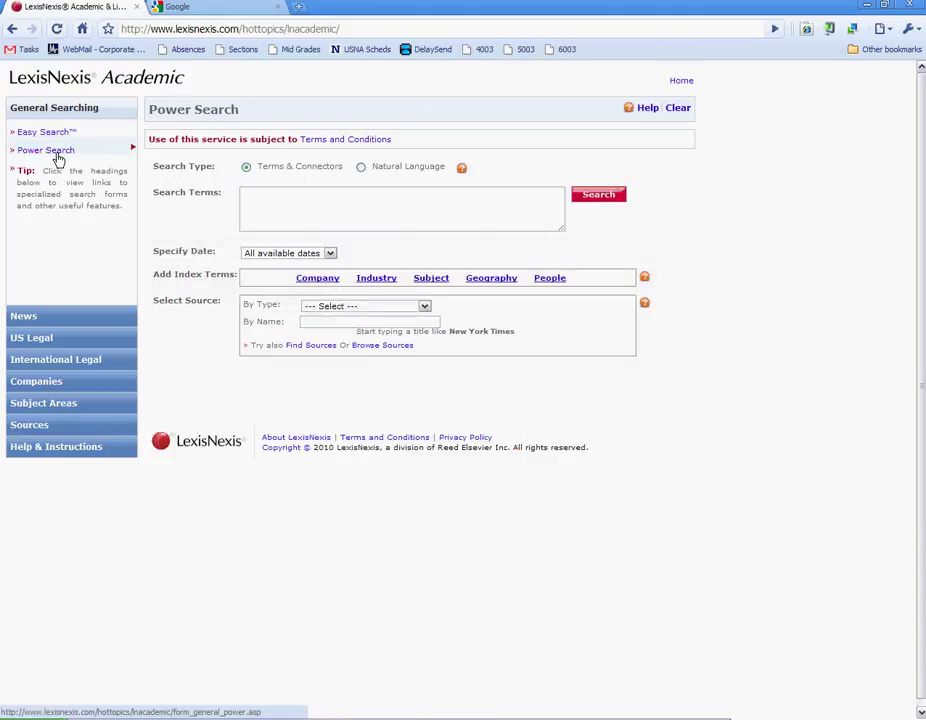
left_click(331, 306)
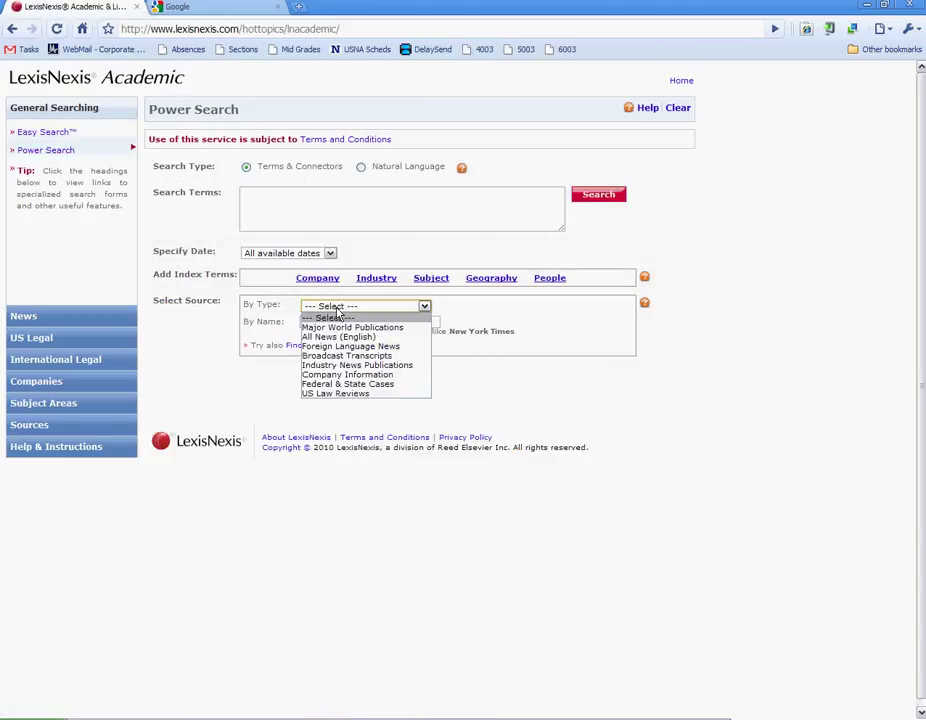
left_click(345, 394)
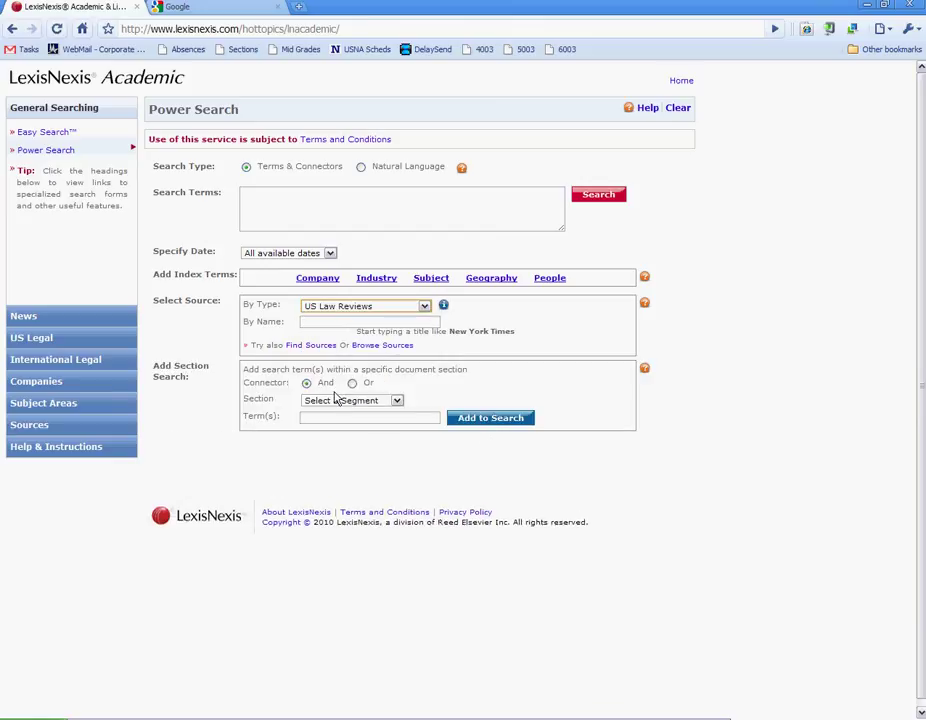
Add Scott v. Harris as a TITLE section term and run the law review search.
left_click(328, 400)
scroll(352, 518, "down", 6)
left_click(315, 582)
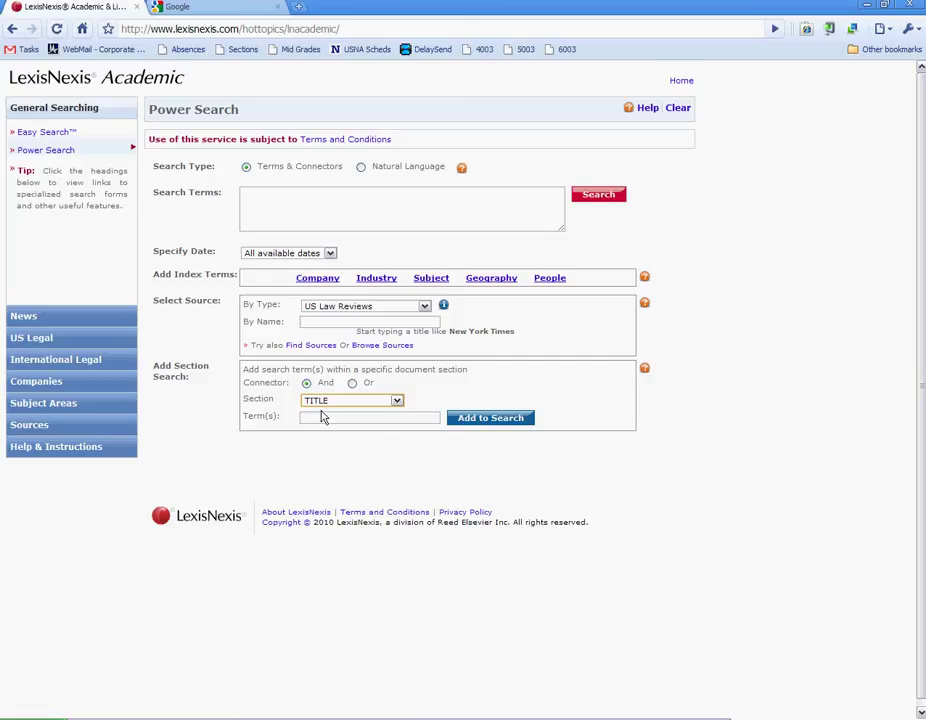
left_click(318, 416)
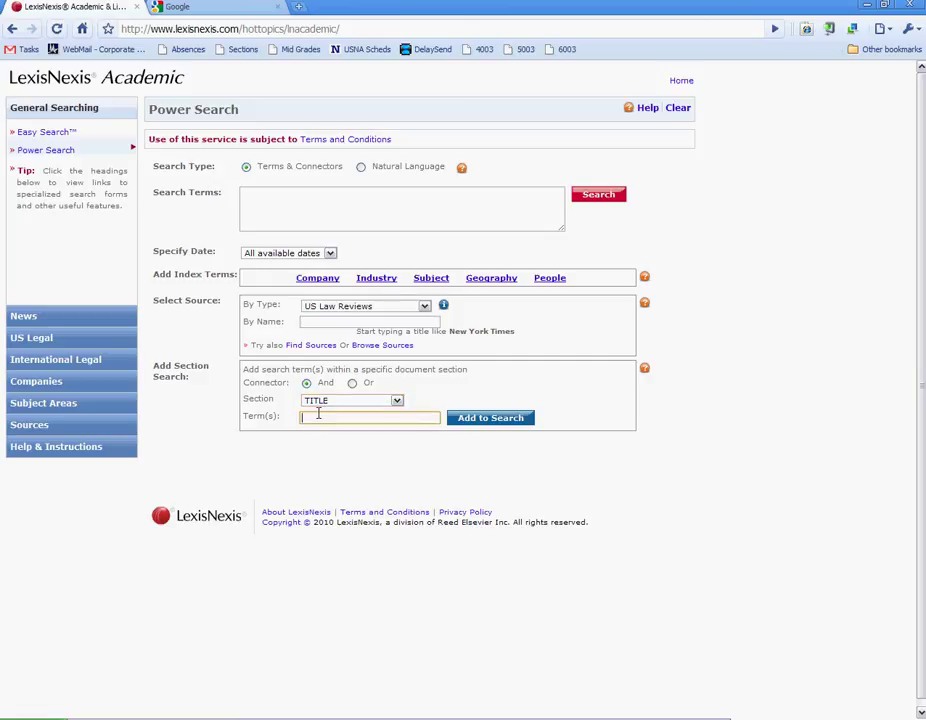
type("Scott v. Harris")
left_click(486, 419)
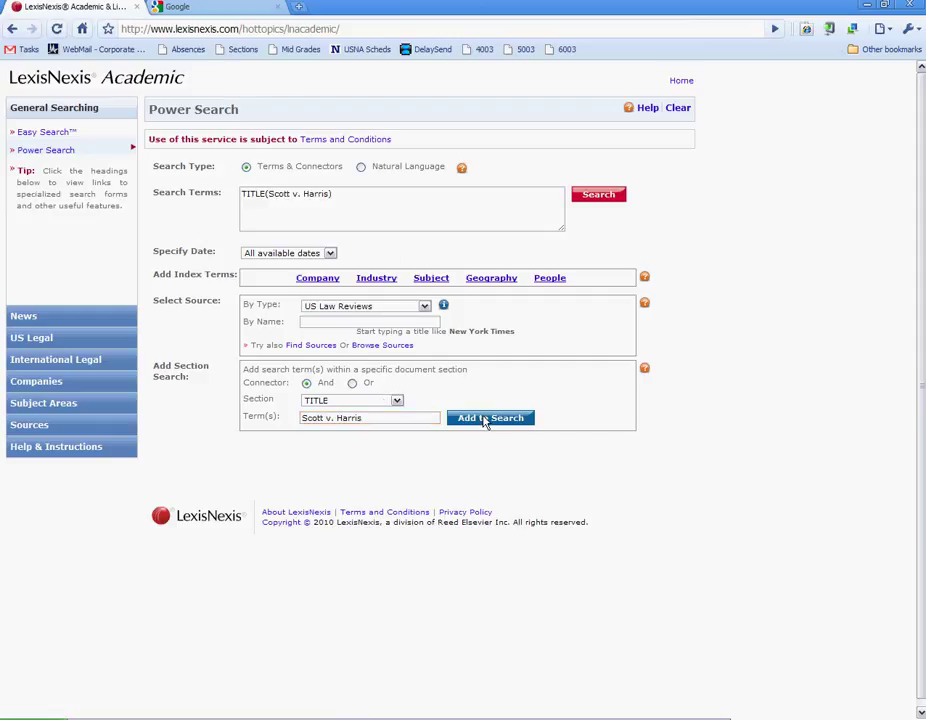
left_click(592, 196)
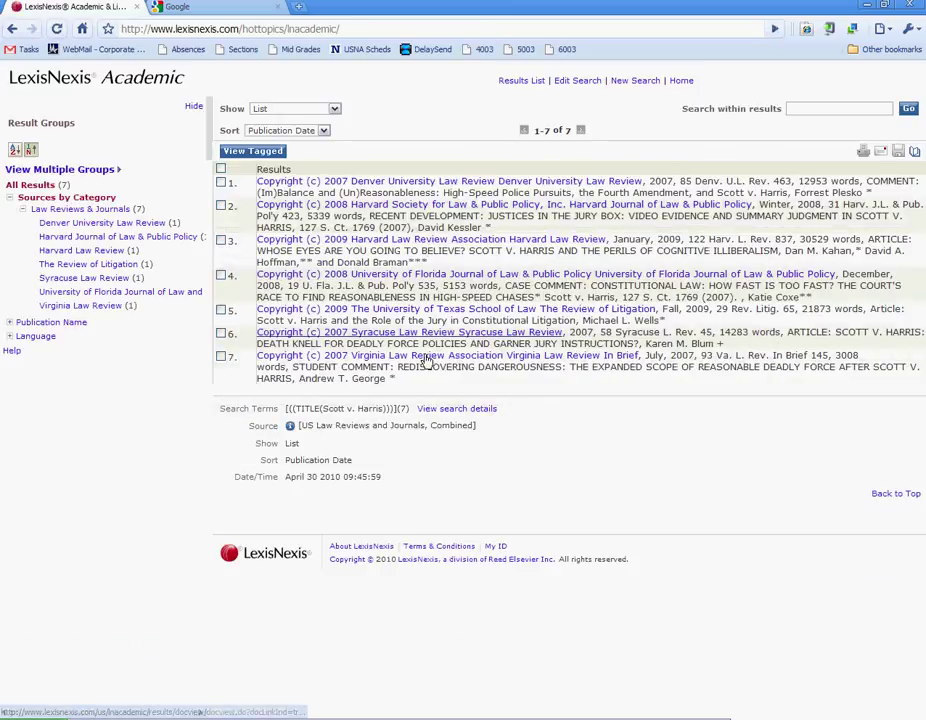
Open the 2008 Harvard Journal of Law & Public Policy article and look through its summary, text and footnotes.
left_click(413, 208)
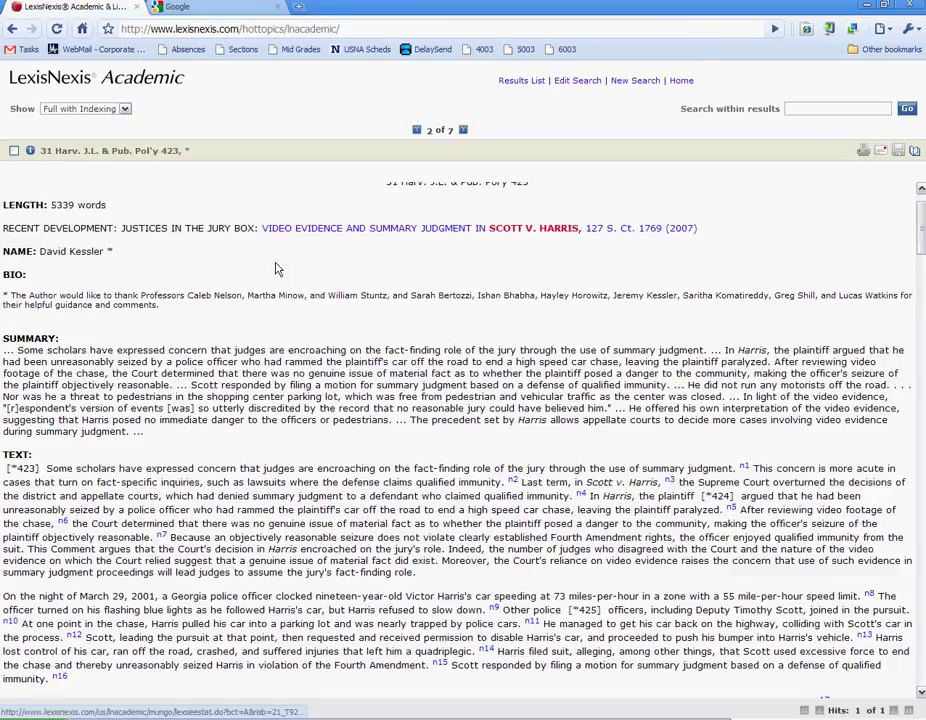
scroll(155, 258, "up", 1)
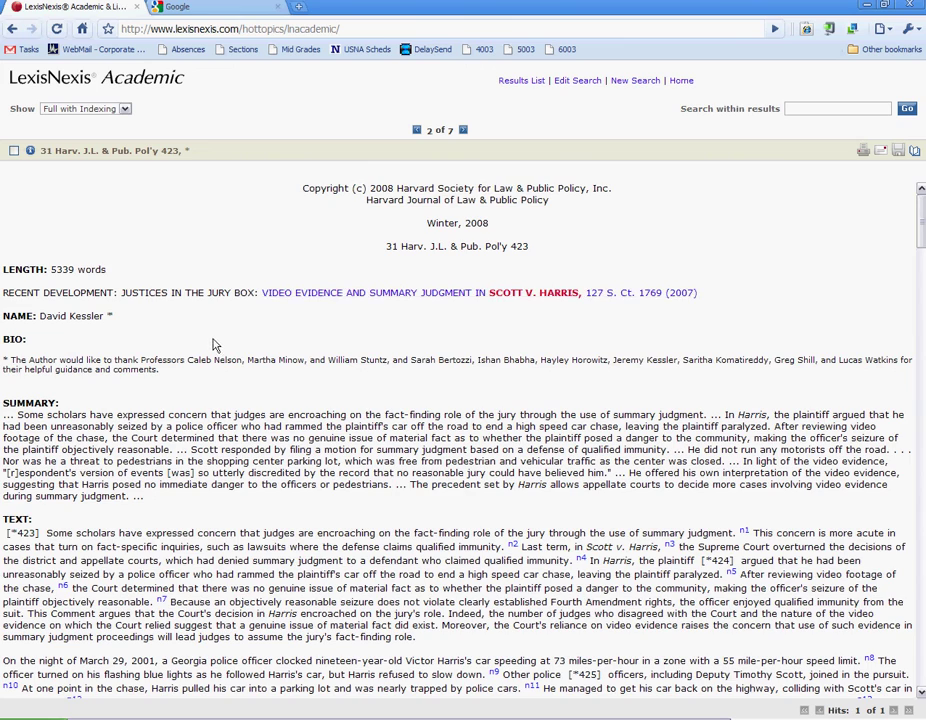
scroll(186, 383, "down", 15)
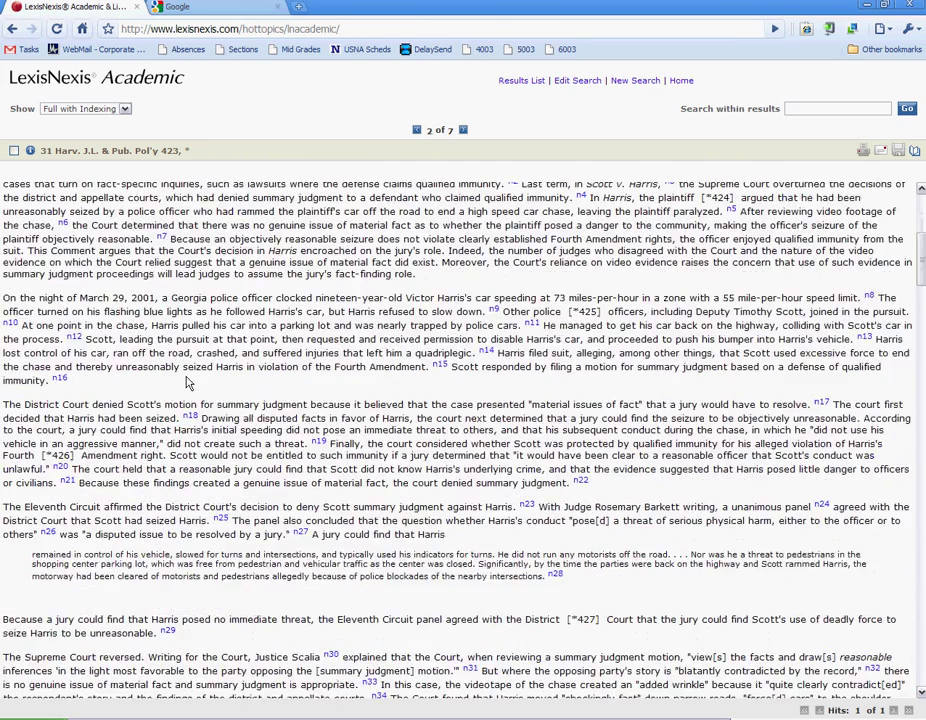
scroll(186, 383, "down", 10)
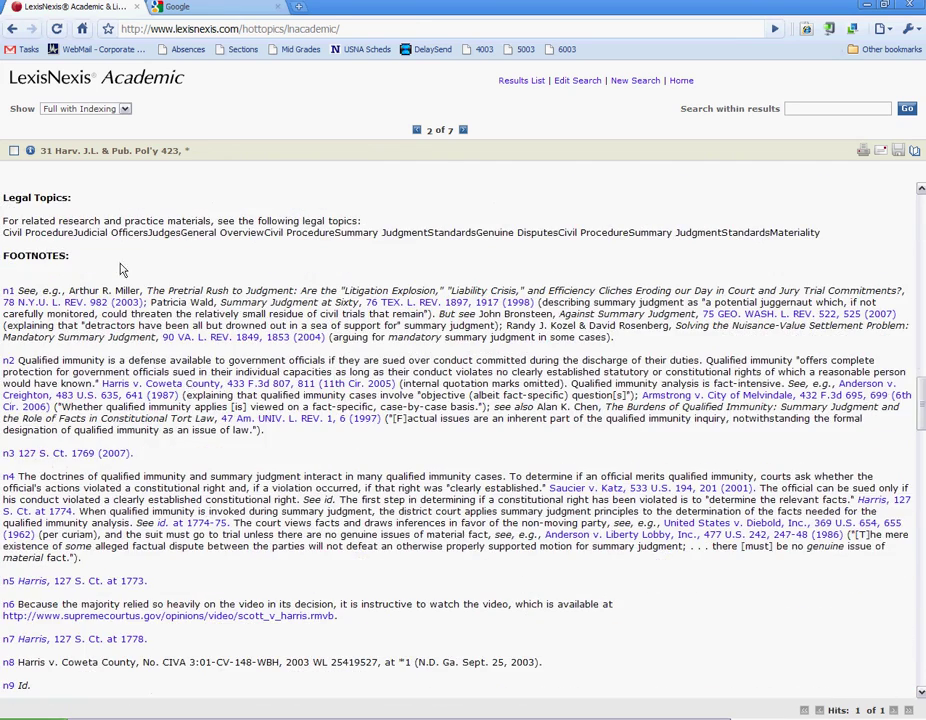
scroll(130, 430, "down", 8)
scroll(107, 400, "up", 10)
Return to the results list and reopen the Harvard Journal of Law & Public Policy article to skim it.
left_click(12, 31)
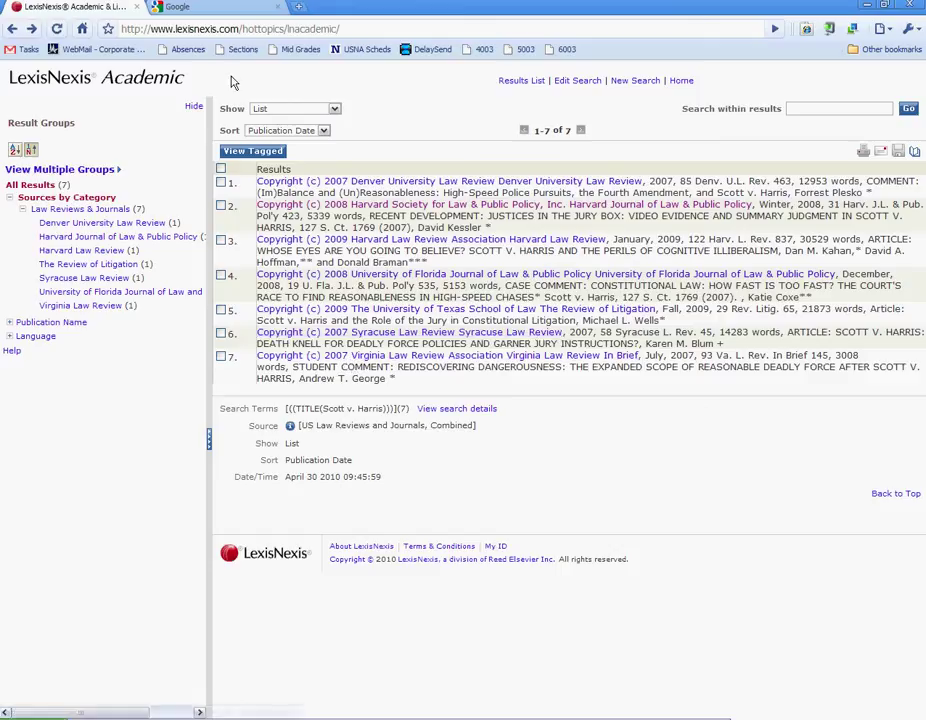
left_click(319, 207)
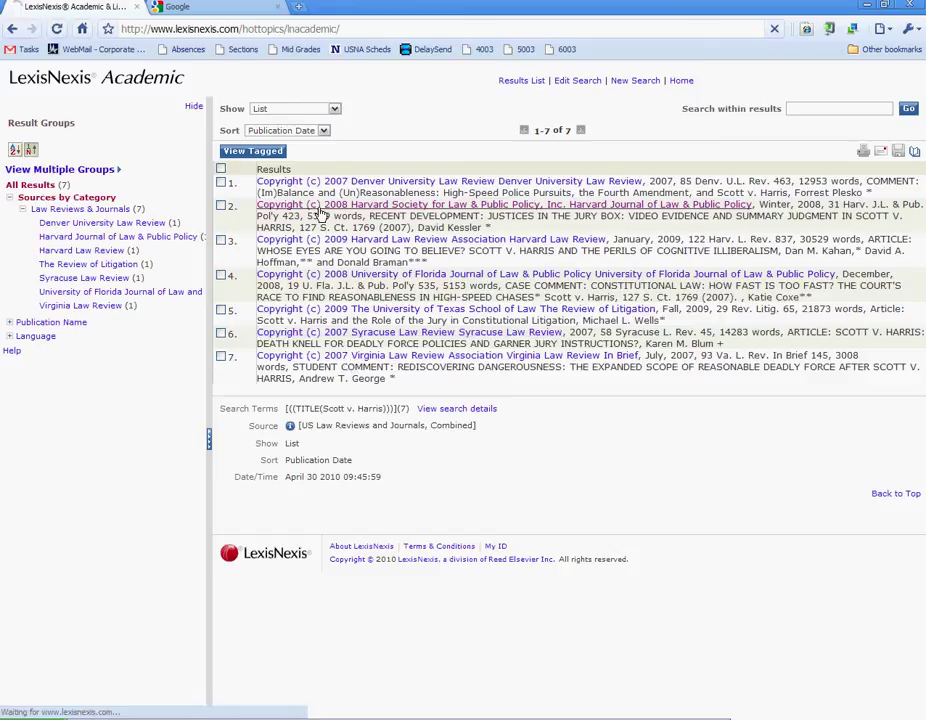
scroll(358, 303, "down", 15)
scroll(358, 303, "up", 15)
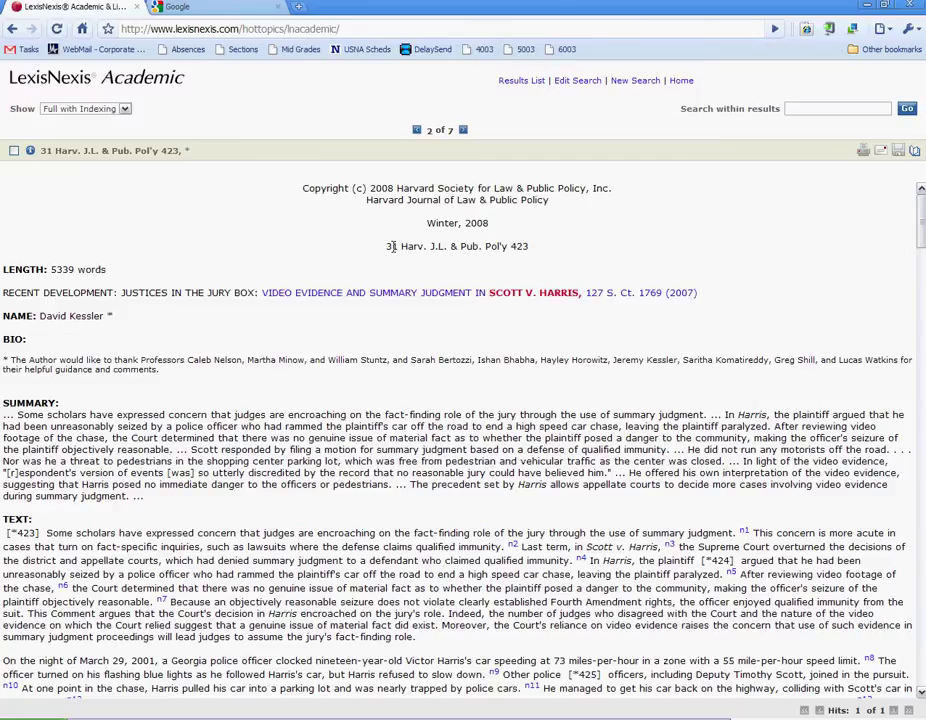
Highlight the article's citation, issue date and copyright line in its heading to examine the source details.
left_click_drag(386, 246, 528, 247)
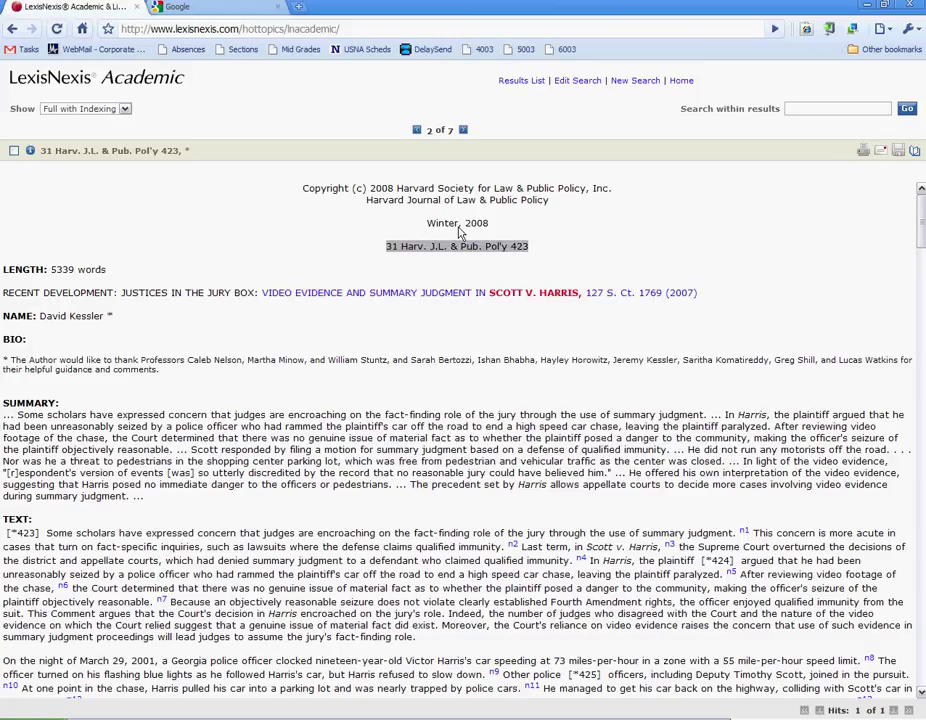
left_click_drag(432, 223, 502, 223)
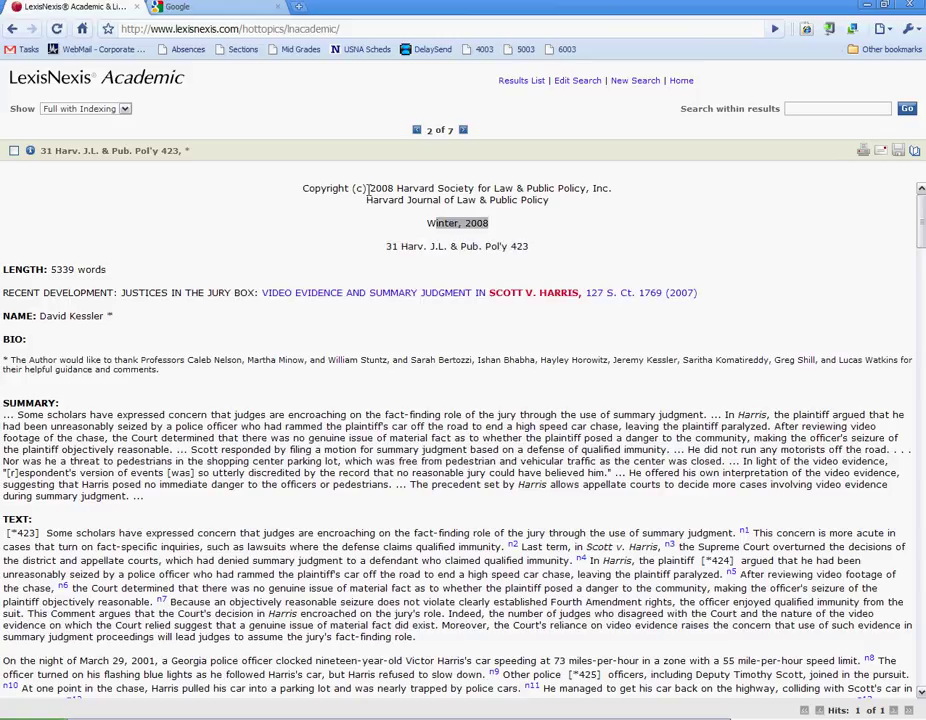
mouse_move(370, 187)
left_mouse_down()
mouse_move(572, 198)
mouse_move(373, 200)
left_mouse_up()
left_click(325, 186)
left_click_drag(304, 186, 614, 184)
left_click(615, 184)
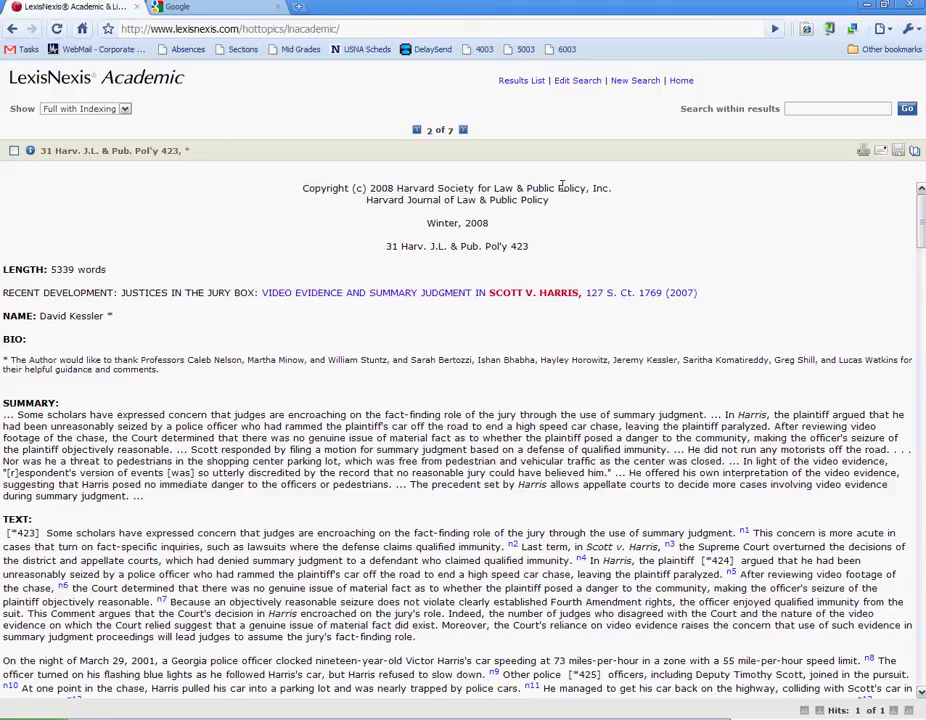
Switch to Google, search for scott v. harris, and open the "Cited by" list of the law.cornell.edu result.
left_click(200, 8)
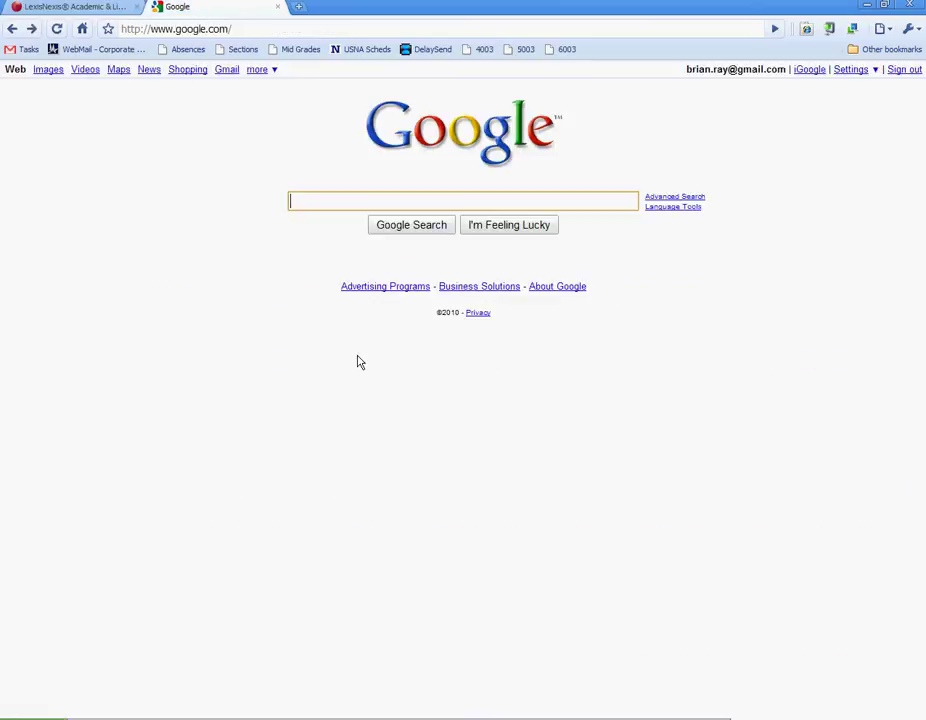
type("scott")
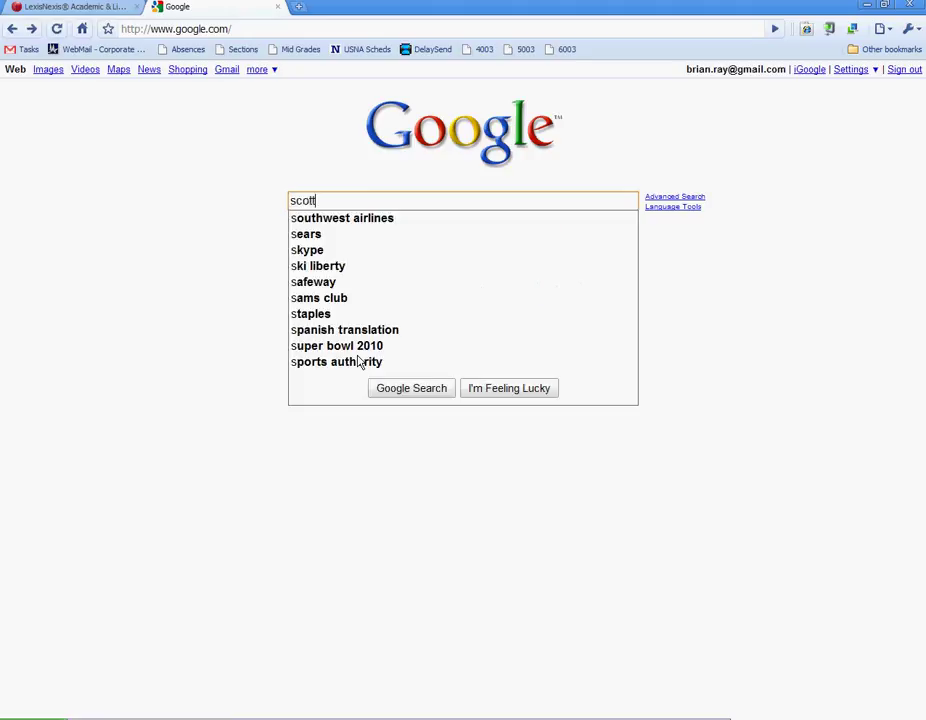
type(" v. harris")
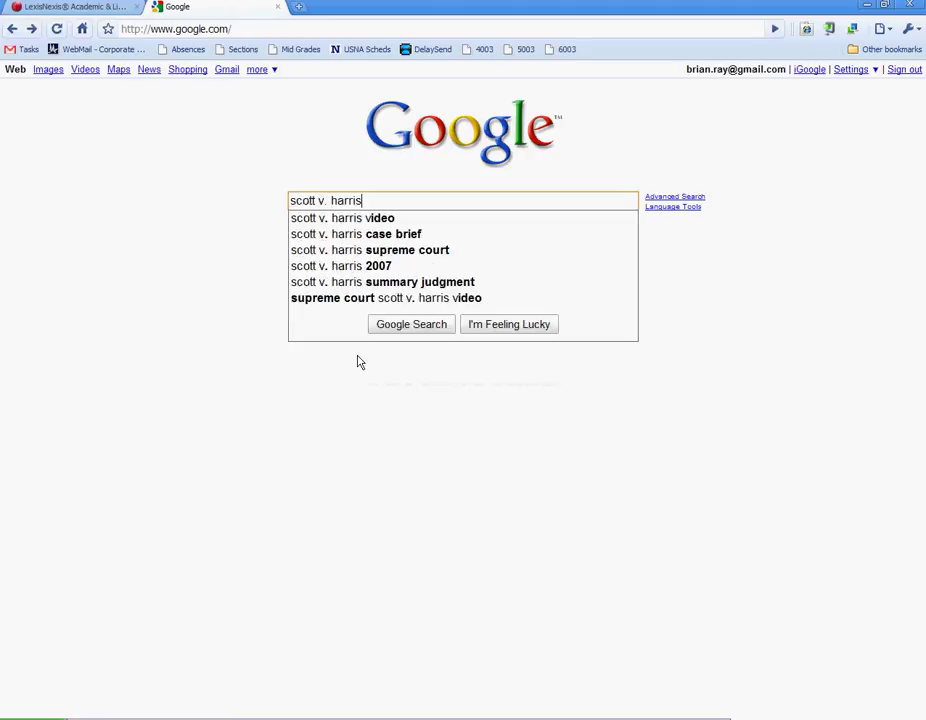
key("Return")
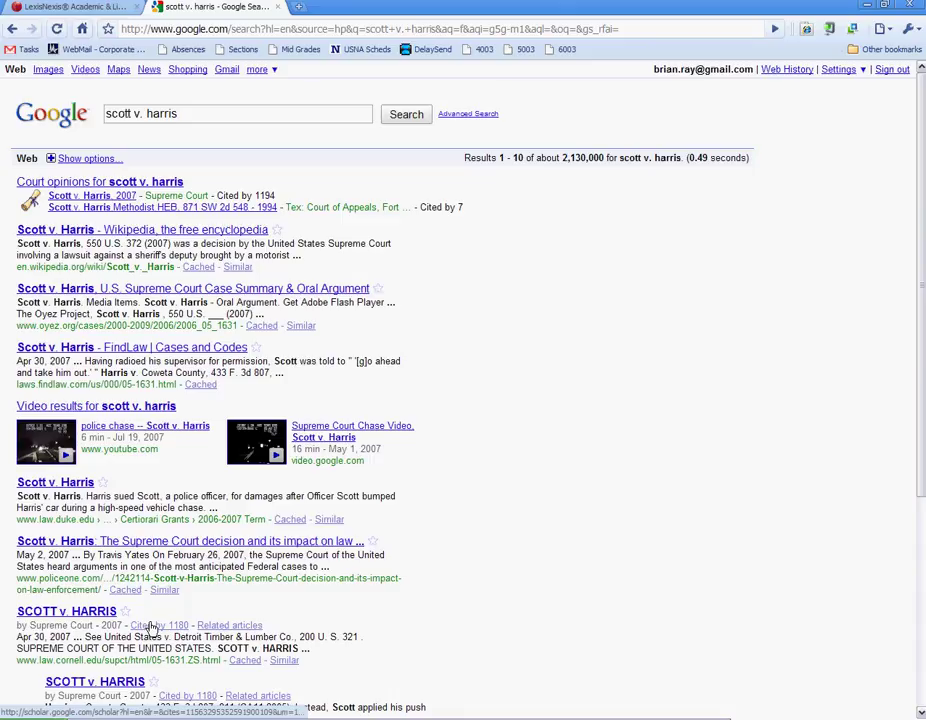
left_click(158, 626)
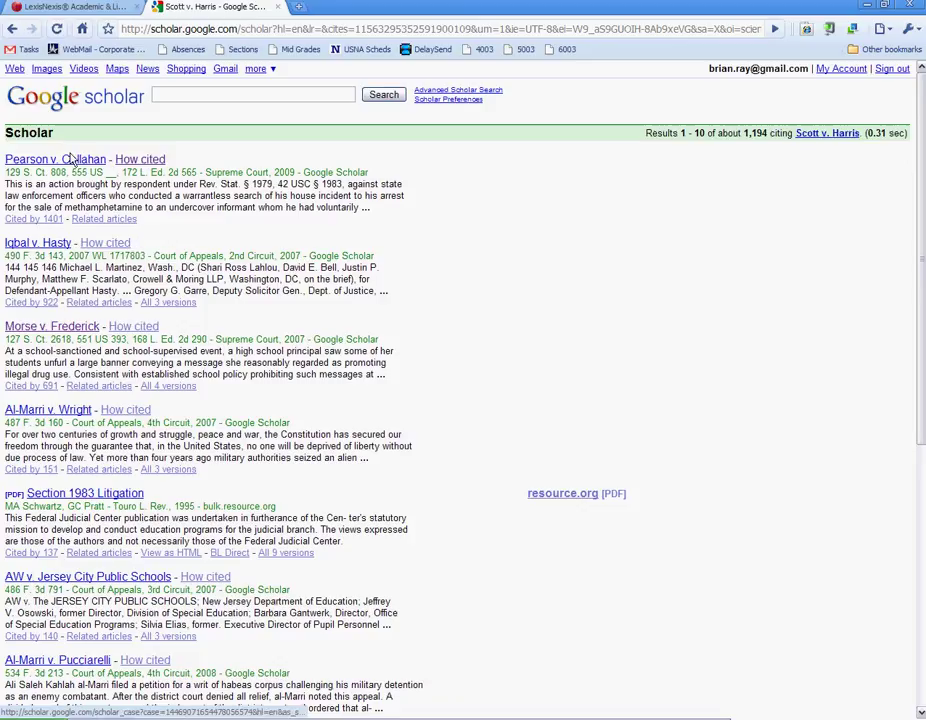
Open Pearson v. Callahan from the citing cases and find the mentions of "scott" in its text.
left_click(39, 167)
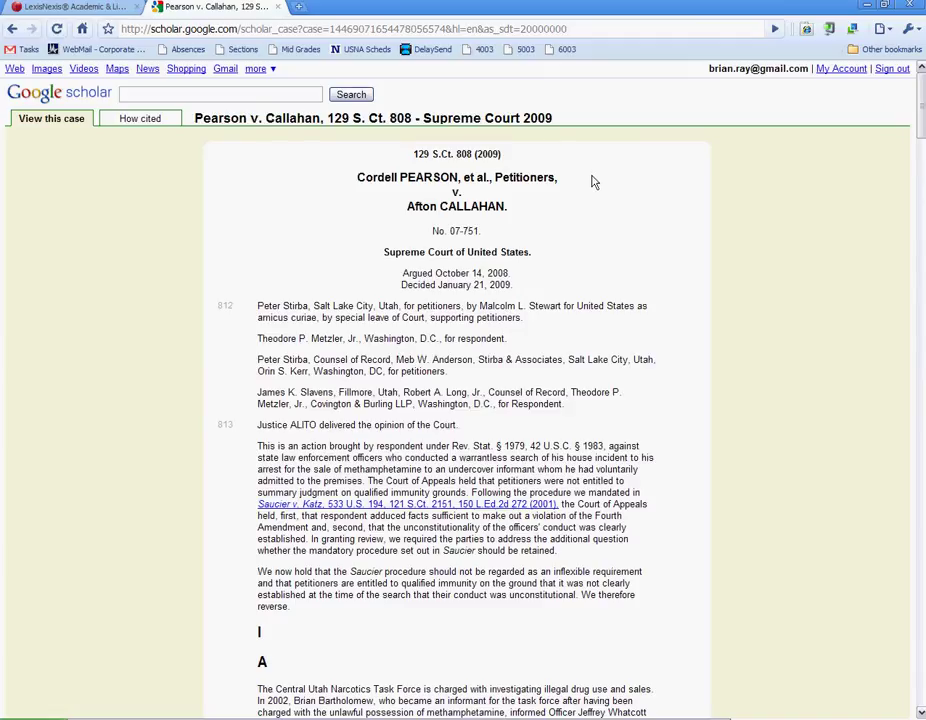
key("ctrl+f")
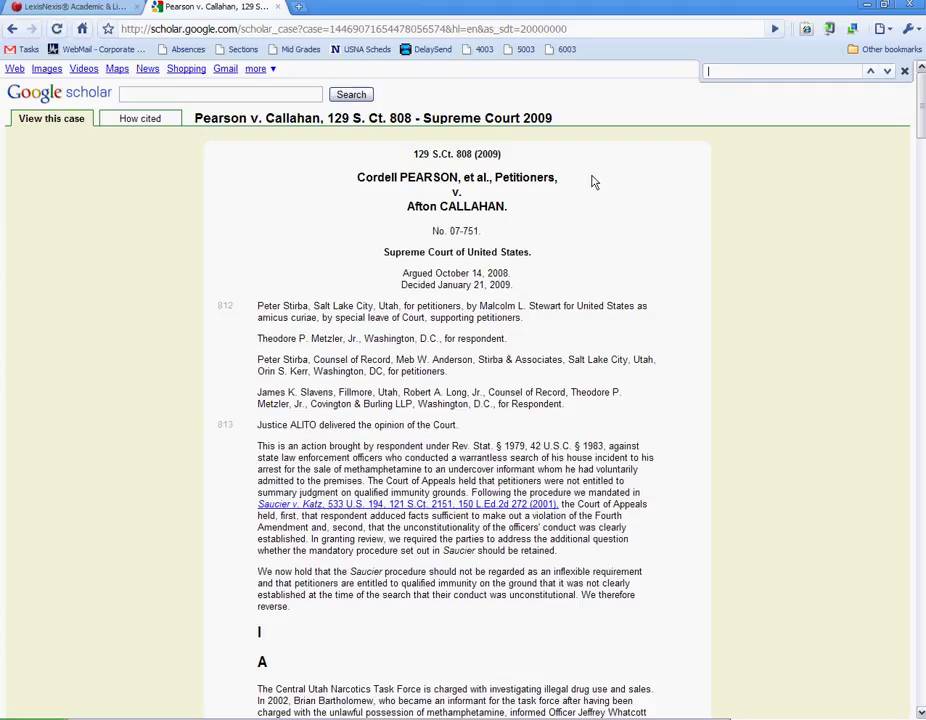
type("scott")
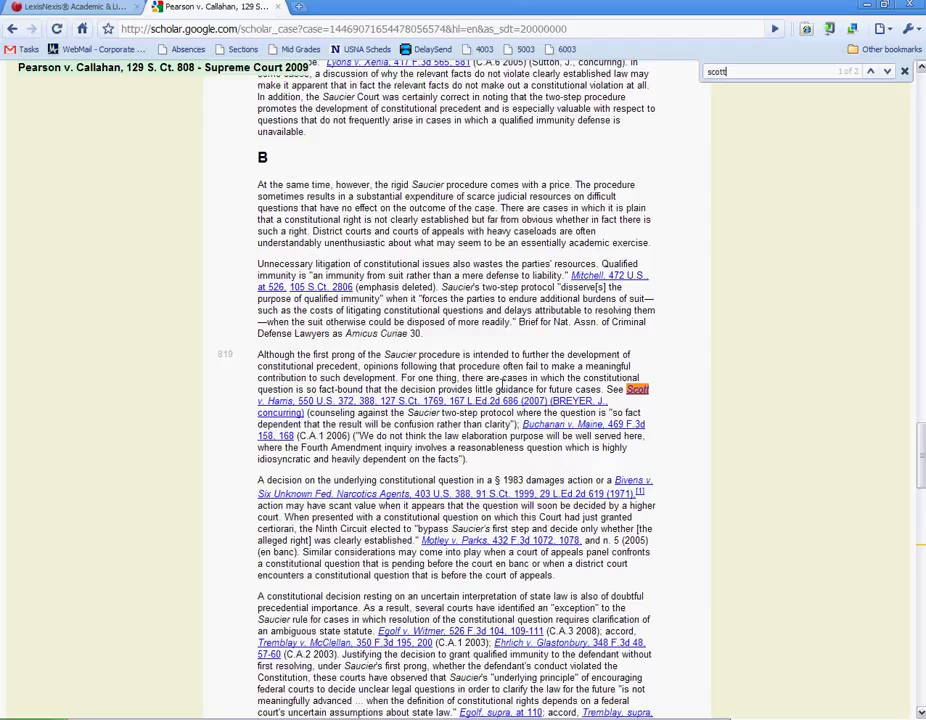
left_click(888, 72)
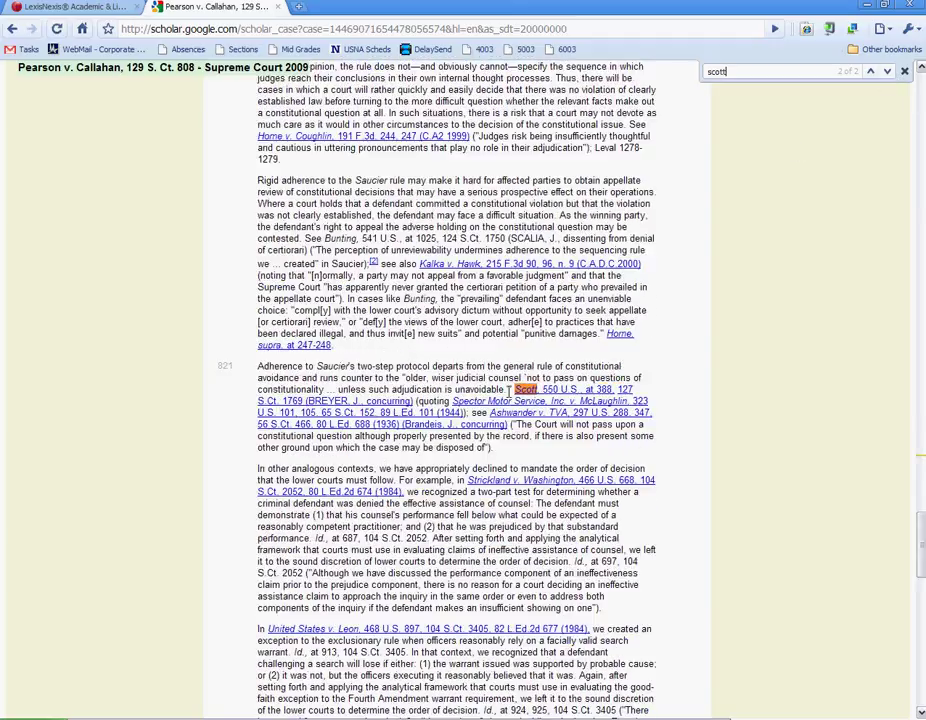
Return to the list of works citing Scott v. Harris and look through its entries.
left_click(8, 28)
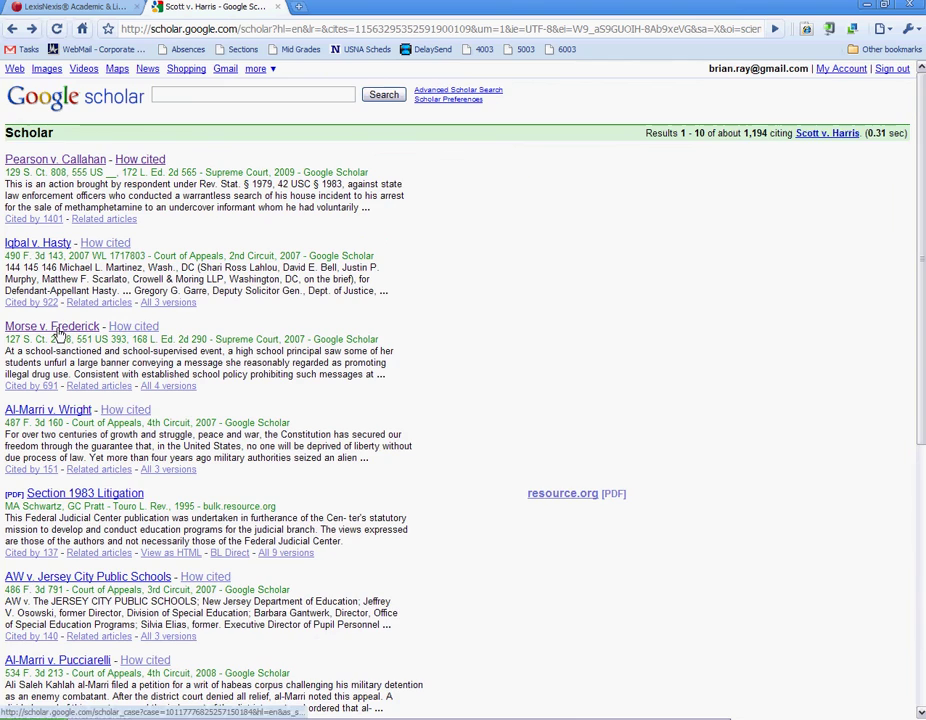
scroll(88, 427, "down", 8)
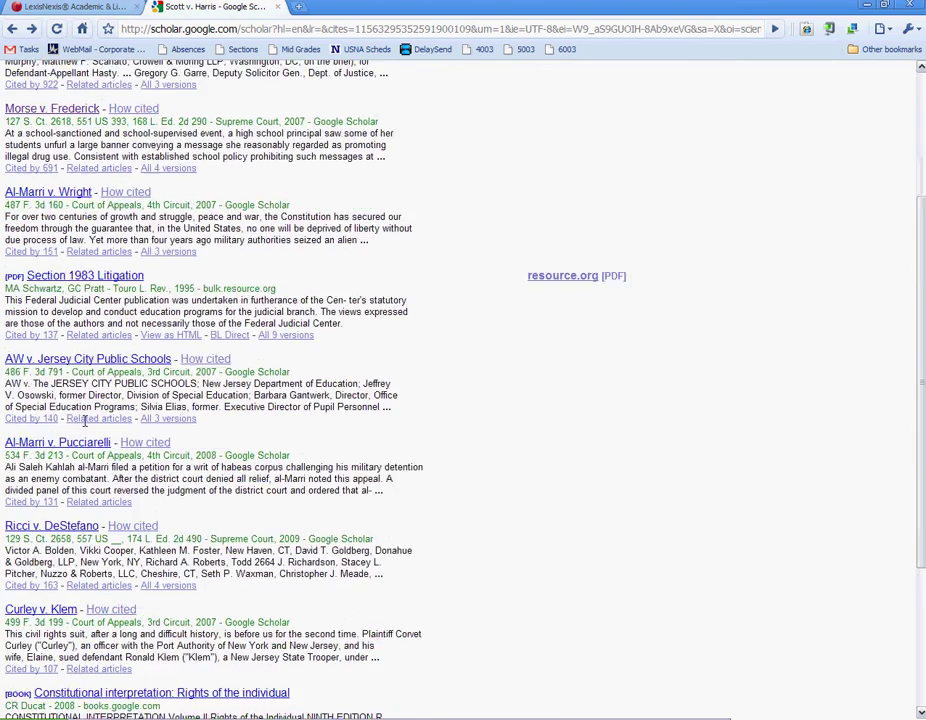
scroll(86, 420, "up", 8)
Search Google Scholar for Scott v. Harris and look through the results.
left_click(218, 92)
type("scott")
key("Down")
key("Return")
left_click(370, 93)
scroll(283, 246, "down", 1)
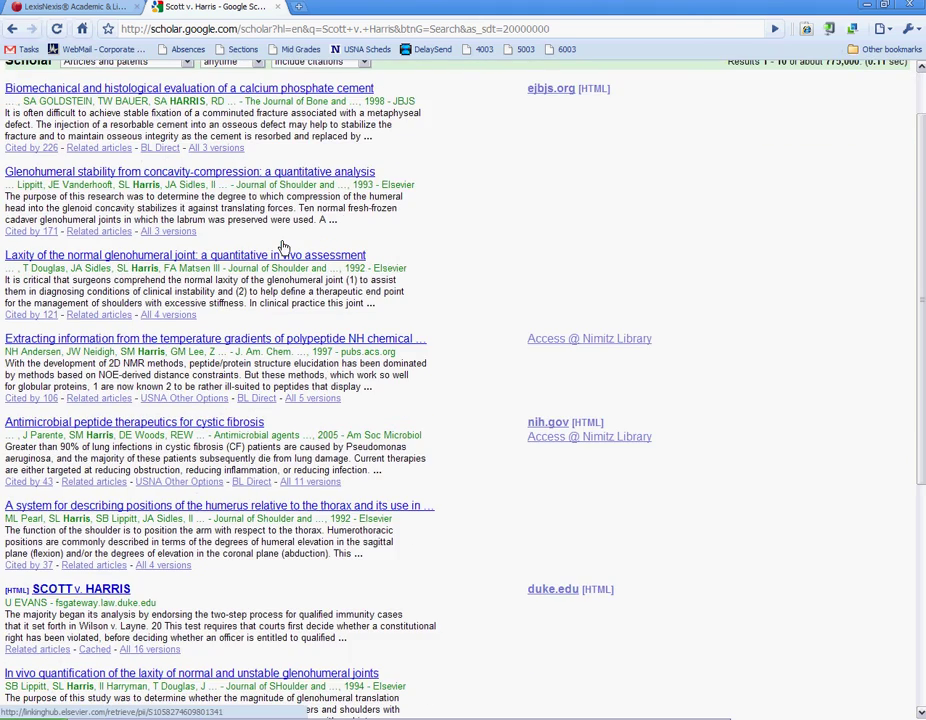
scroll(283, 246, "down", 5)
scroll(283, 246, "up", 6)
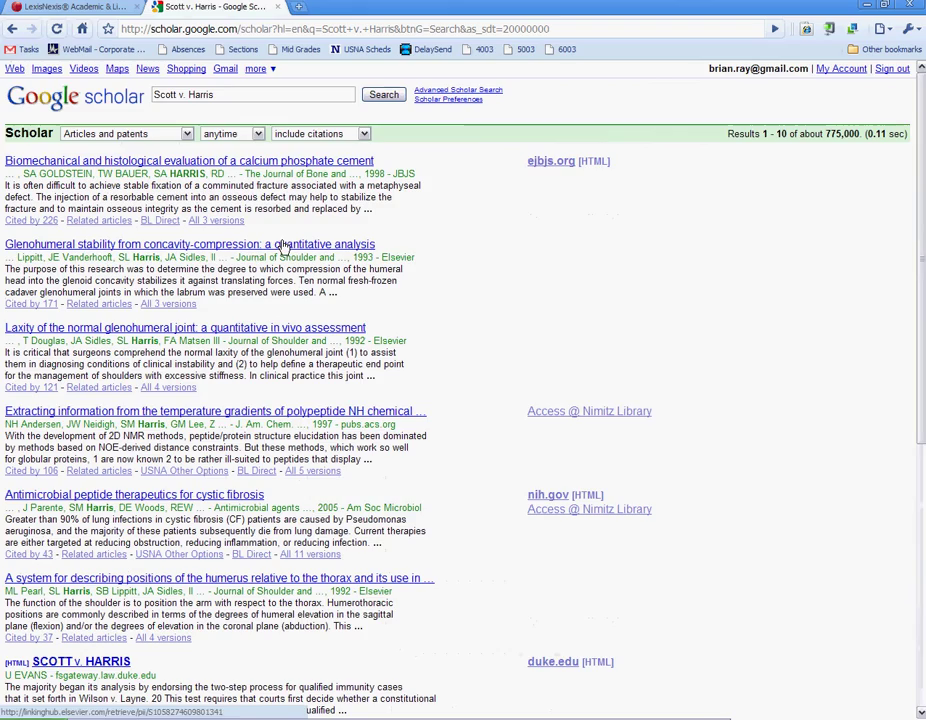
Go back to the works citing Scott v. Harris and reopen the Pearson v. Callahan case.
left_click(10, 29)
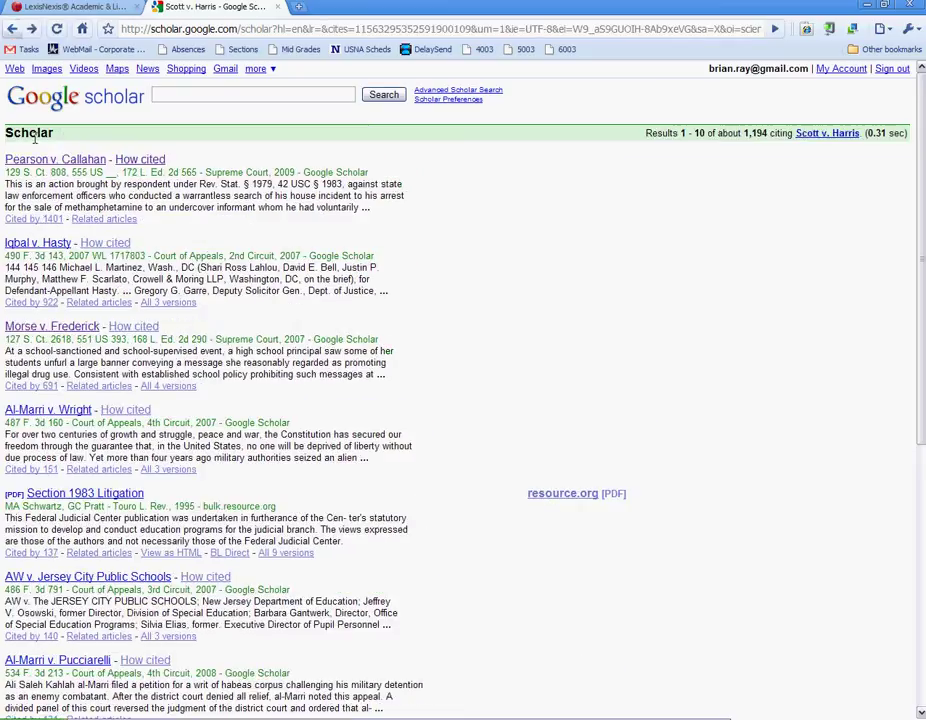
left_click(63, 166)
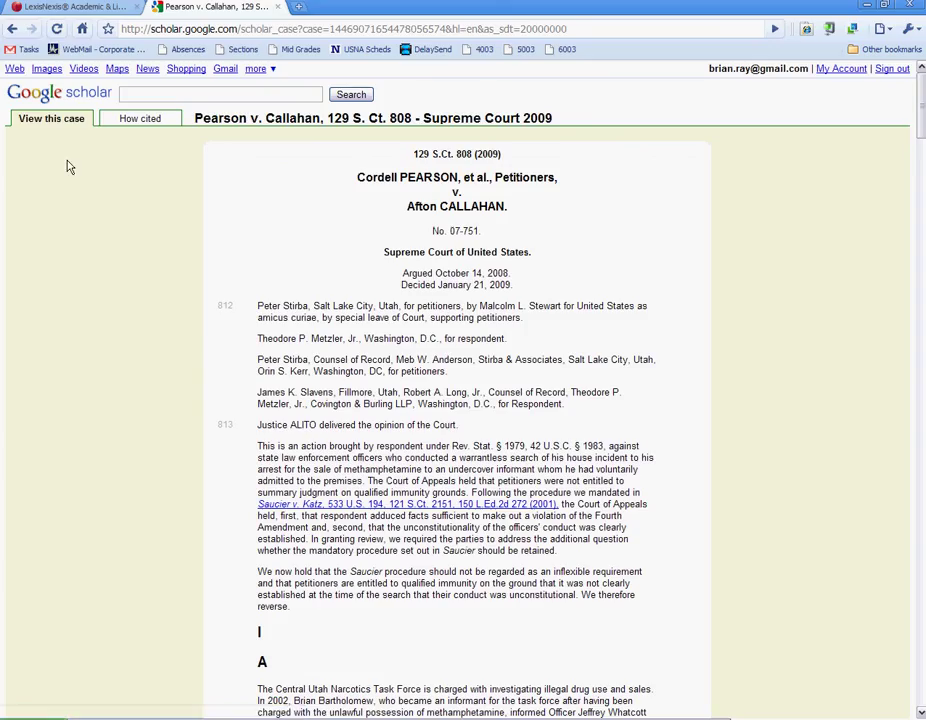
Find "scott" in the Pearson v. Callahan text and copy the citation "Scott v. Harris, 550 U.S. 372".
key("ctrl+f")
type("scott")
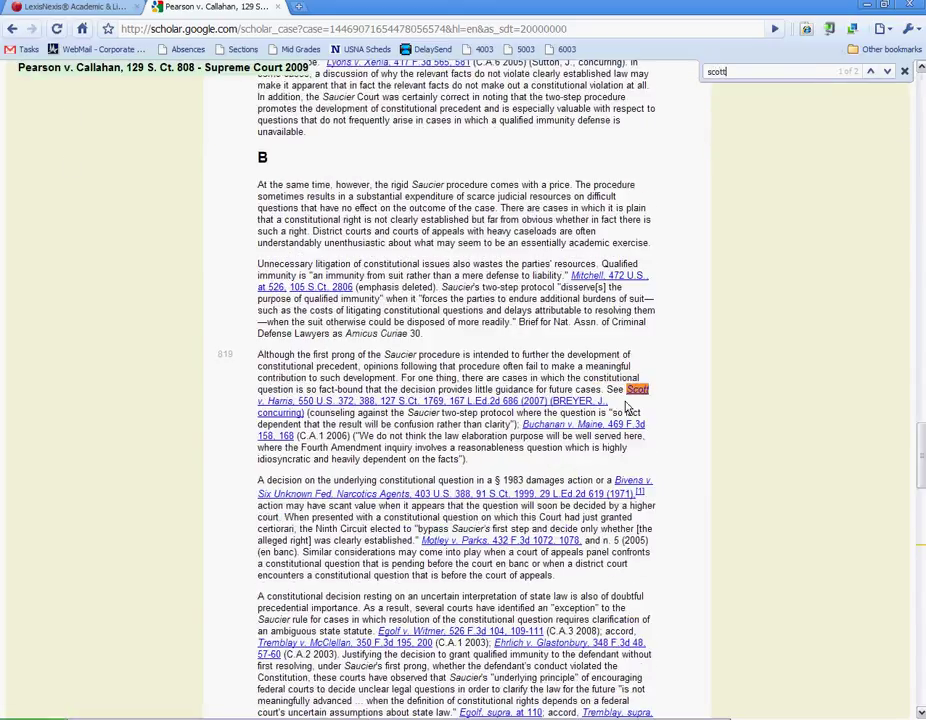
left_click_drag(627, 383, 357, 400)
key("ctrl+c")
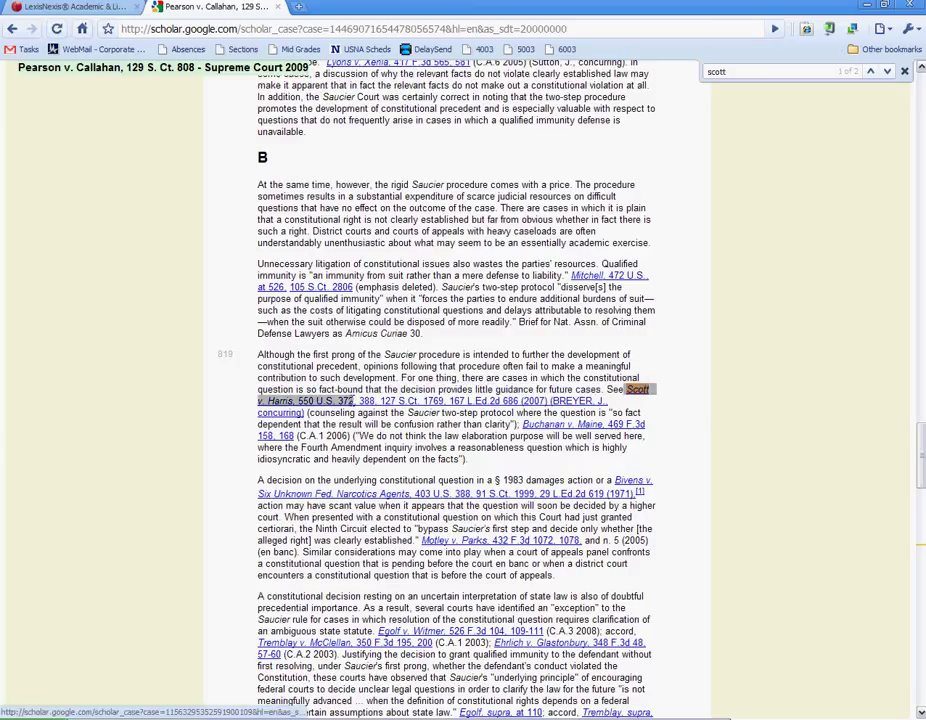
Go back to the citing works, search Google Scholar for "Scott v. Harris, 550 U.S. 372", and look through the results.
left_click(11, 30)
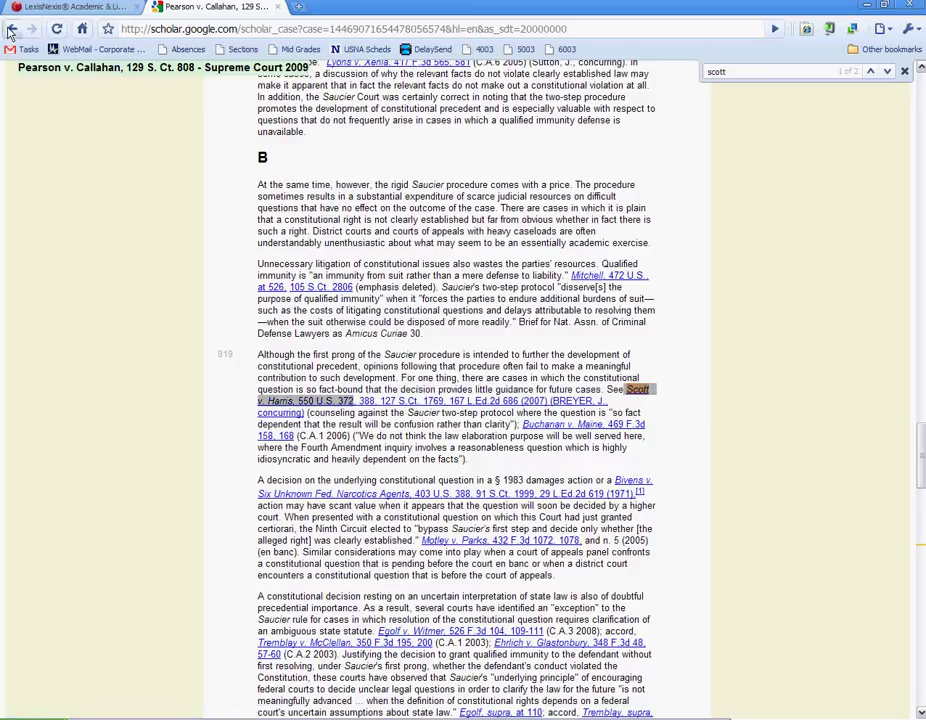
left_click(200, 95)
key("ctrl+v")
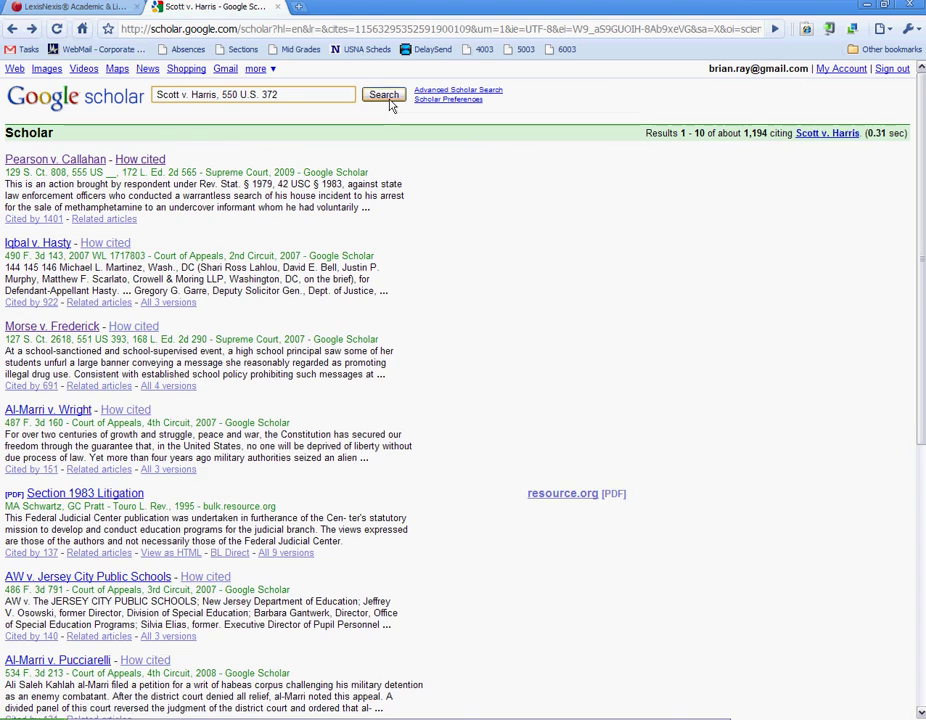
left_click(388, 97)
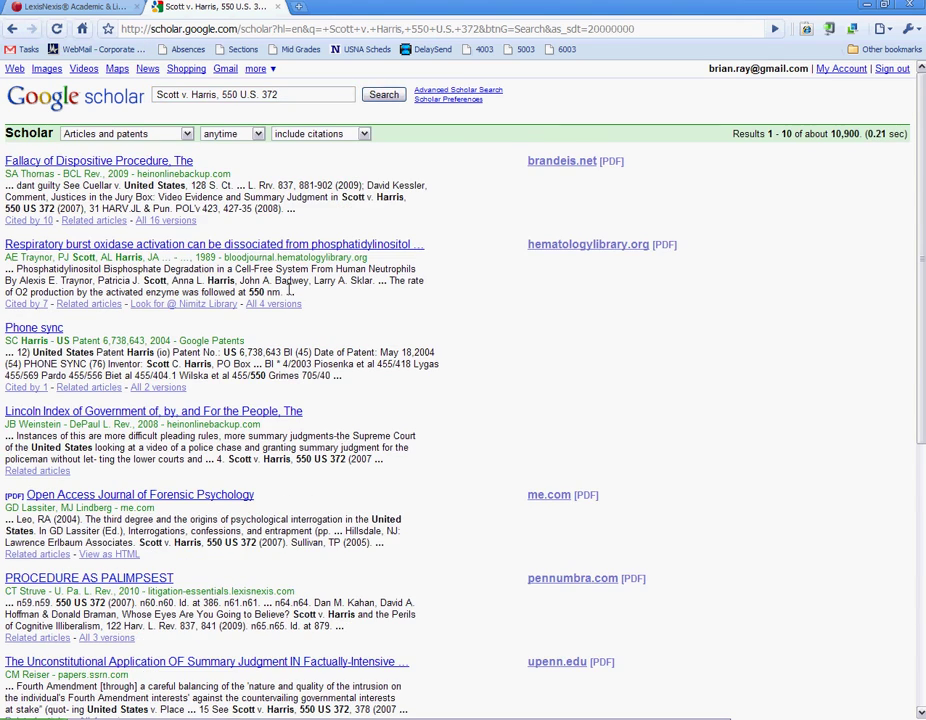
scroll(289, 289, "down", 5)
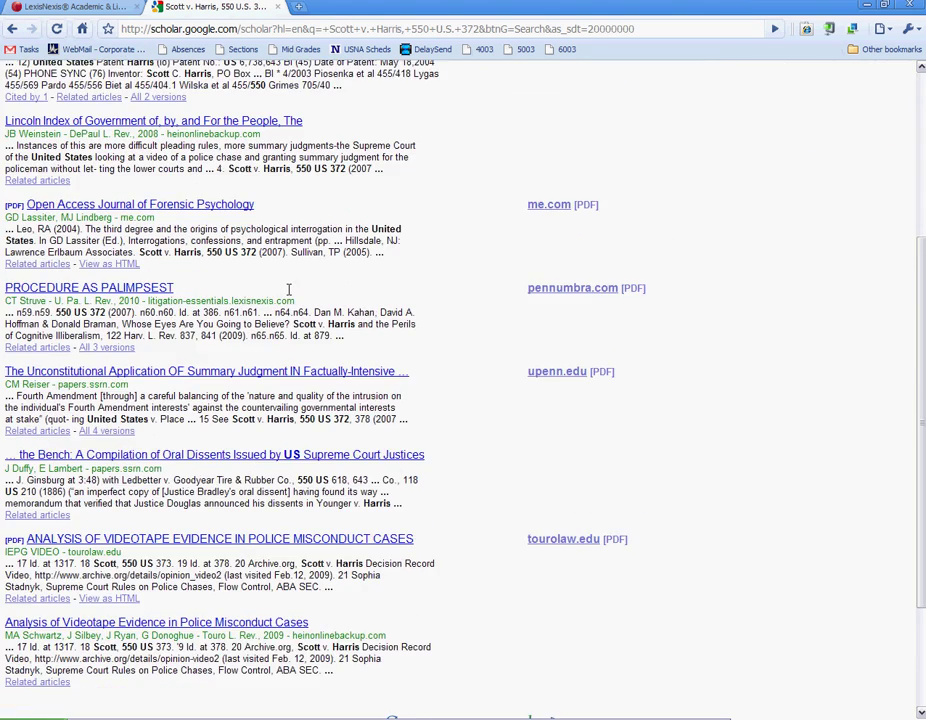
scroll(289, 289, "up", 5)
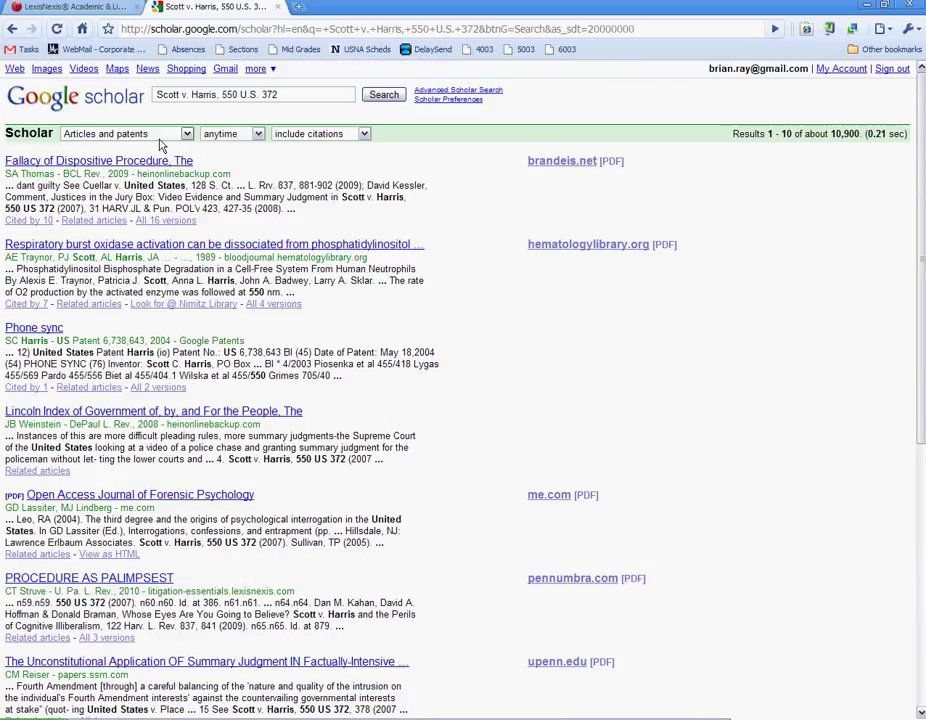
Restrict the results to legal opinions and journals, and view how Scott v. Harris has been cited and its full opinion.
left_click(124, 133)
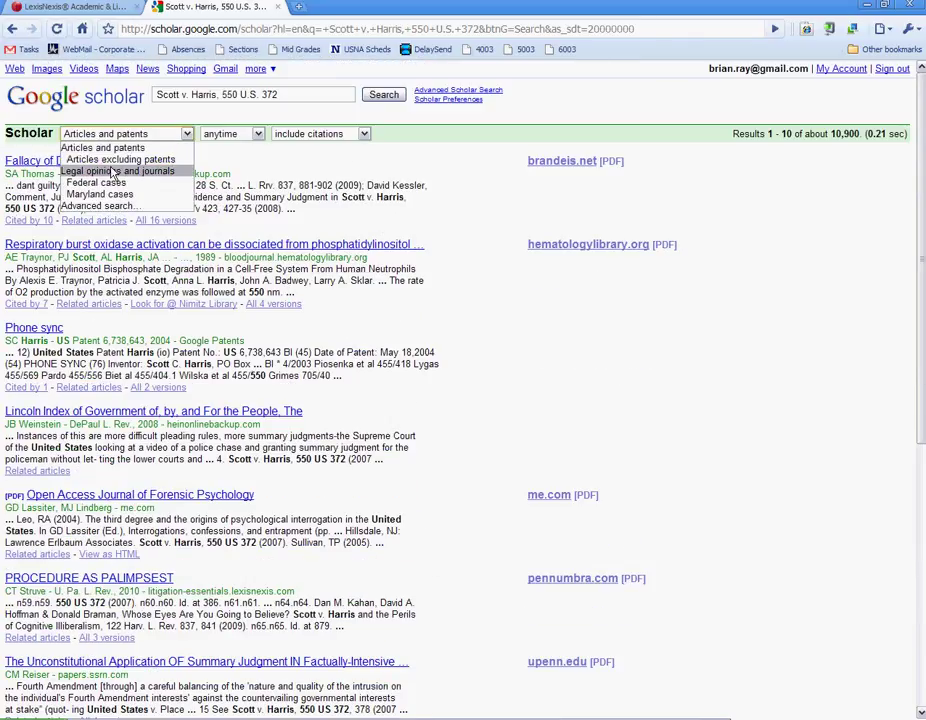
left_click(118, 171)
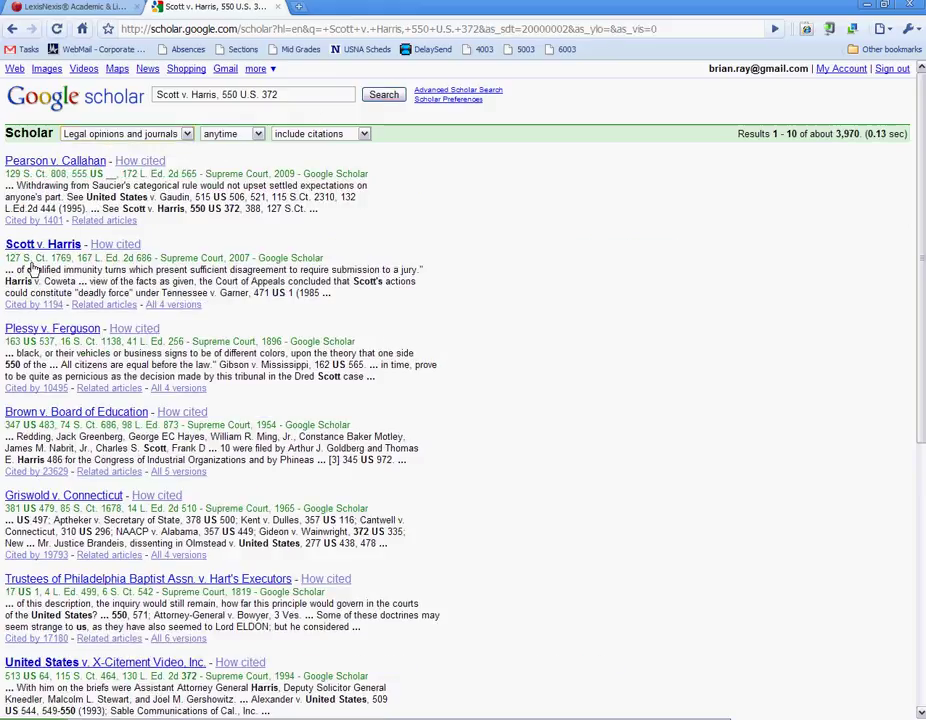
left_click(115, 245)
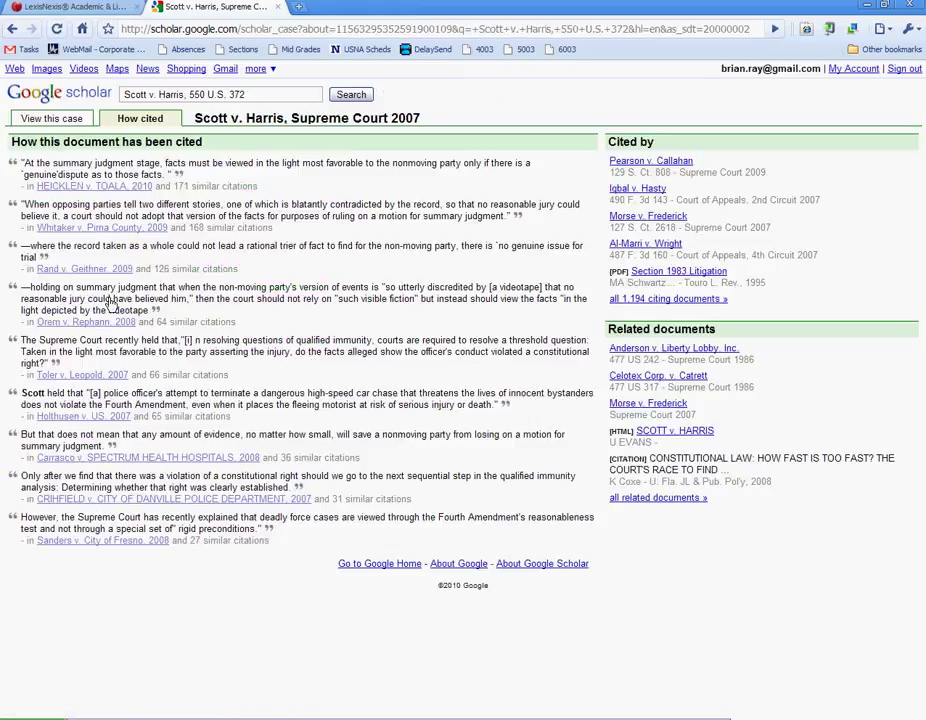
left_click(73, 118)
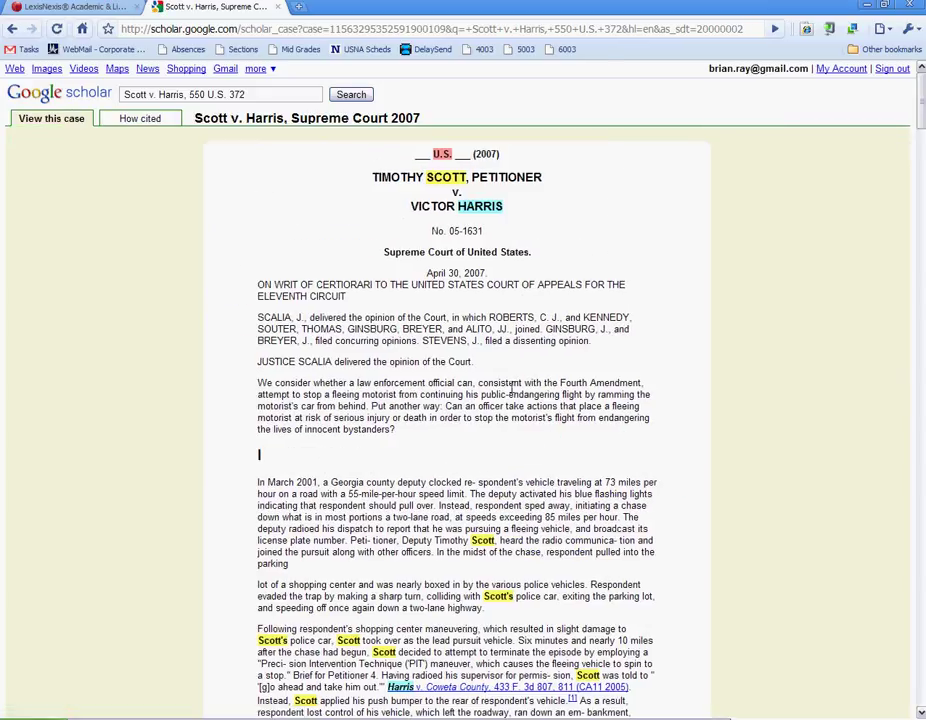